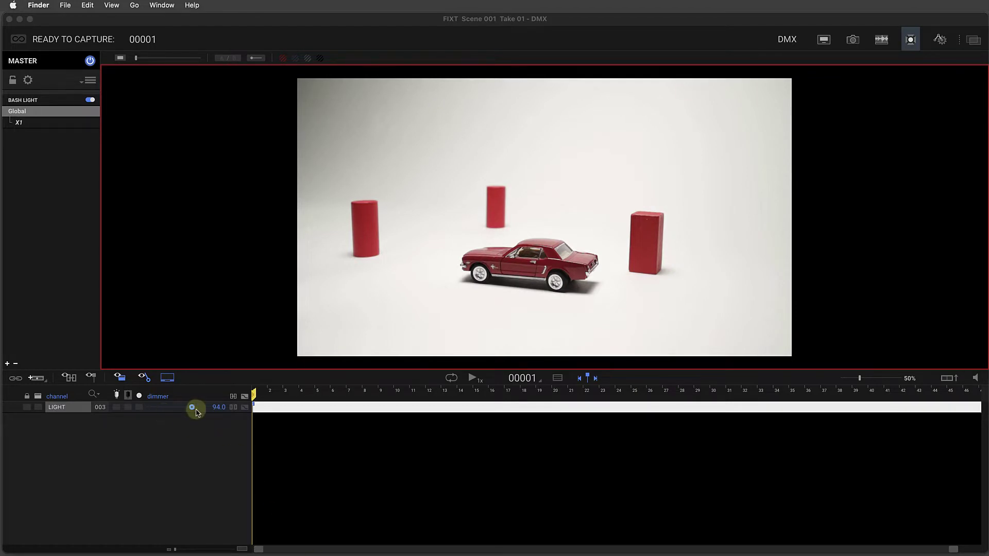
- Raise the LIGHT channel's dimmer on address 003 to 100.0
mouse_move(192, 409)
mouse_down()
mouse_move(147, 409)
mouse_move(199, 407)
mouse_up()
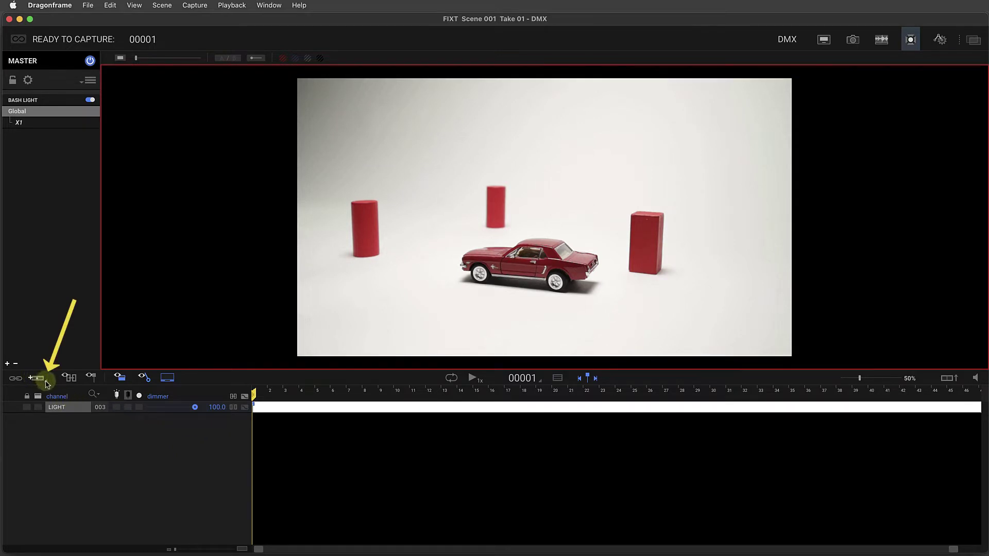
- Open Add Fixture from the add-channel dropdown and browse the fixture library
click(46, 383)
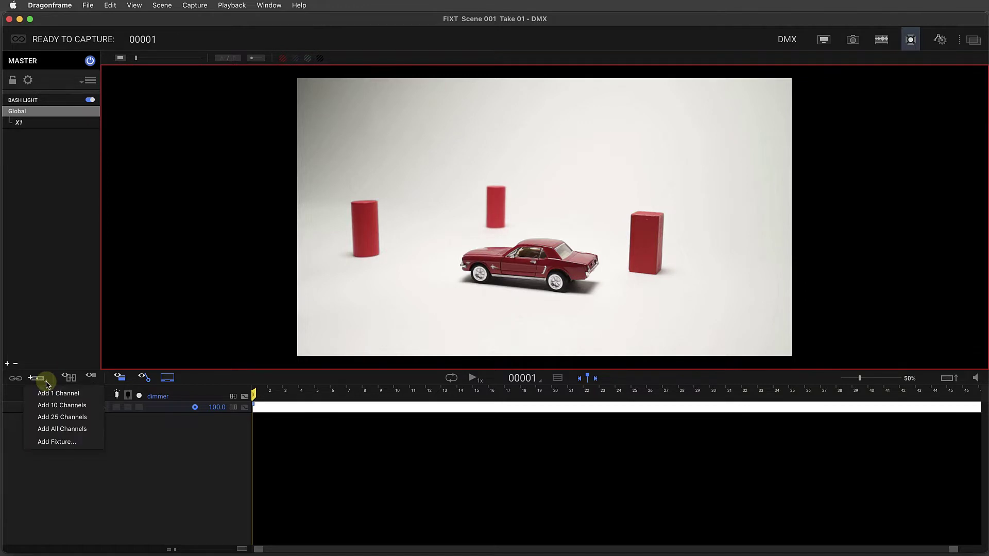
click(60, 442)
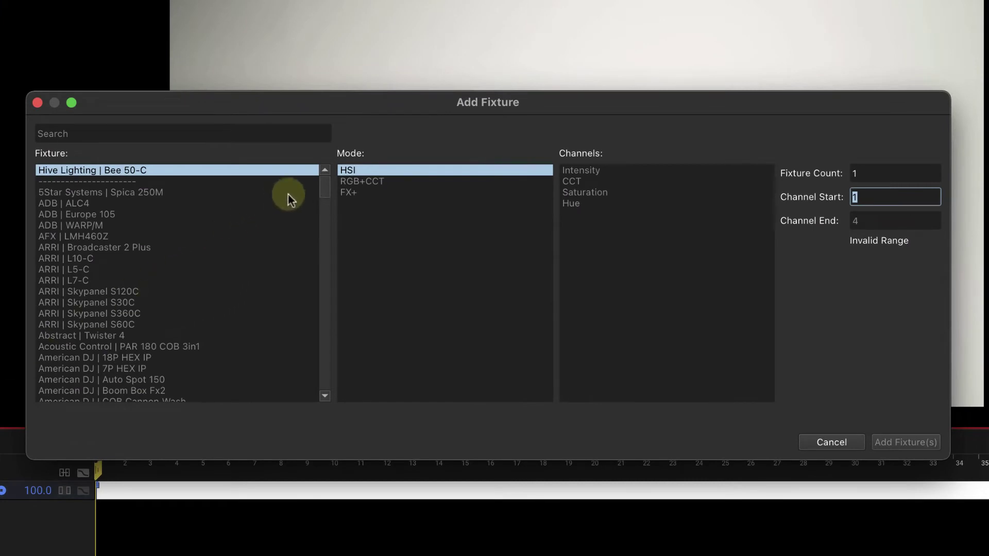
drag(322, 183, 322, 231)
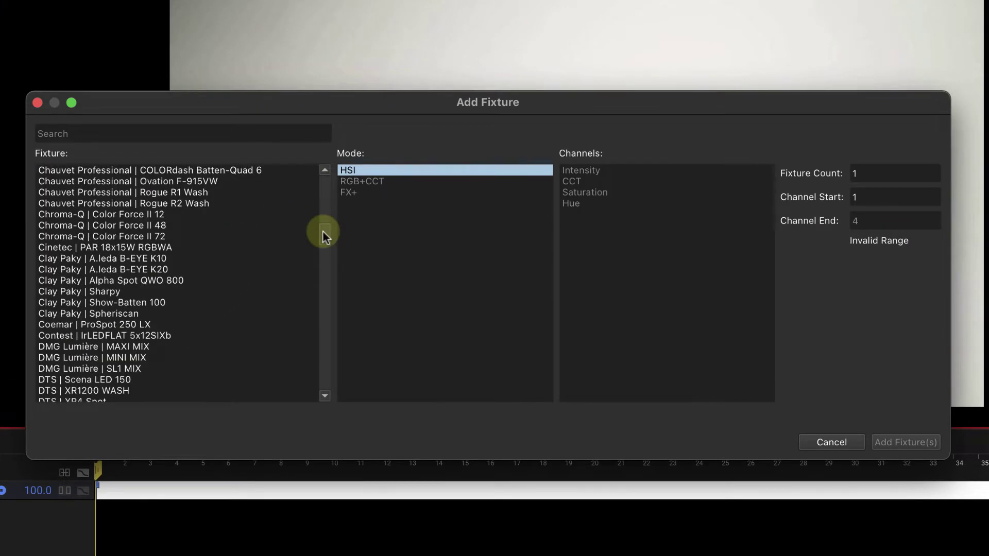
scroll(322, 231, down, 1)
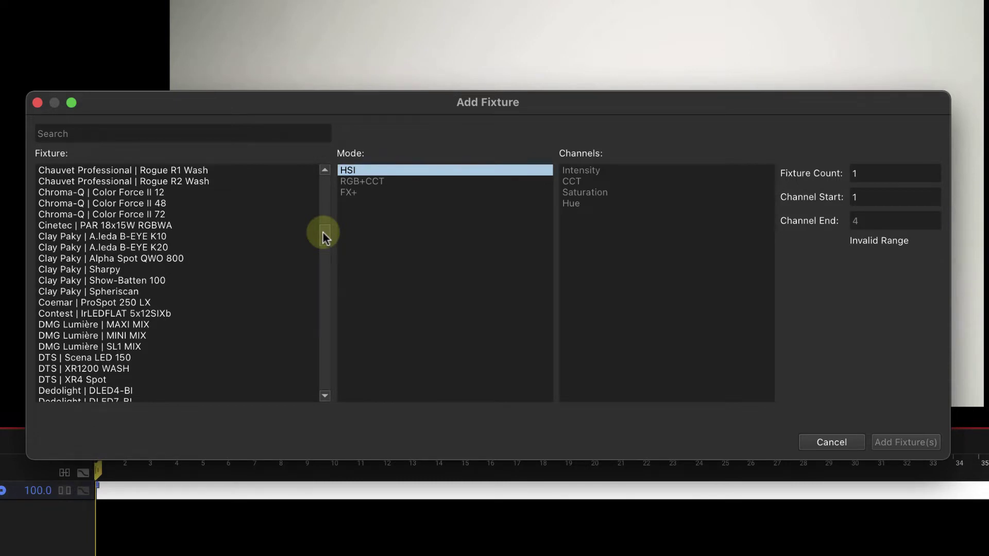
drag(322, 230, 323, 180)
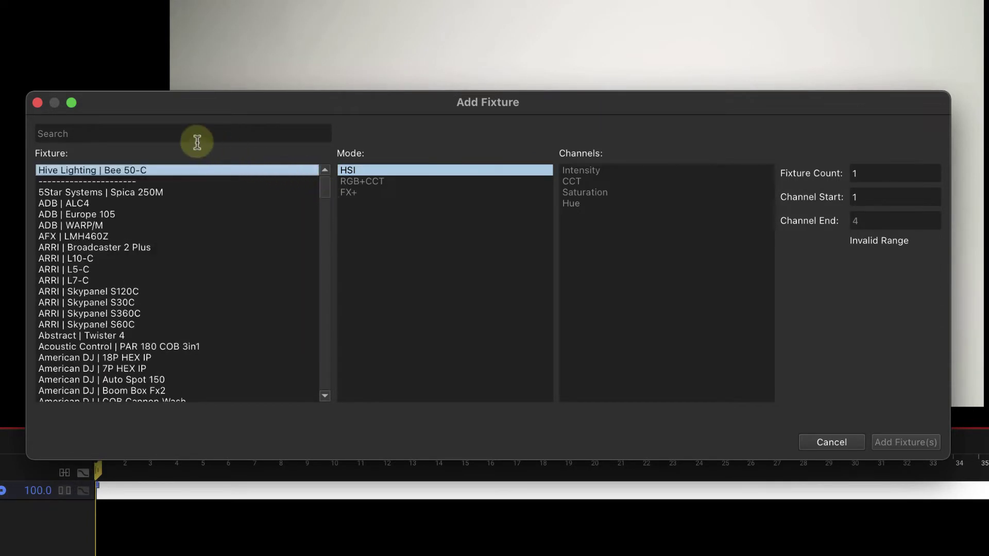
- Search 'l5' and compare ARRI L5-C modes P02, P03 and P05 HSI 8bit
click(170, 134)
text(l5)
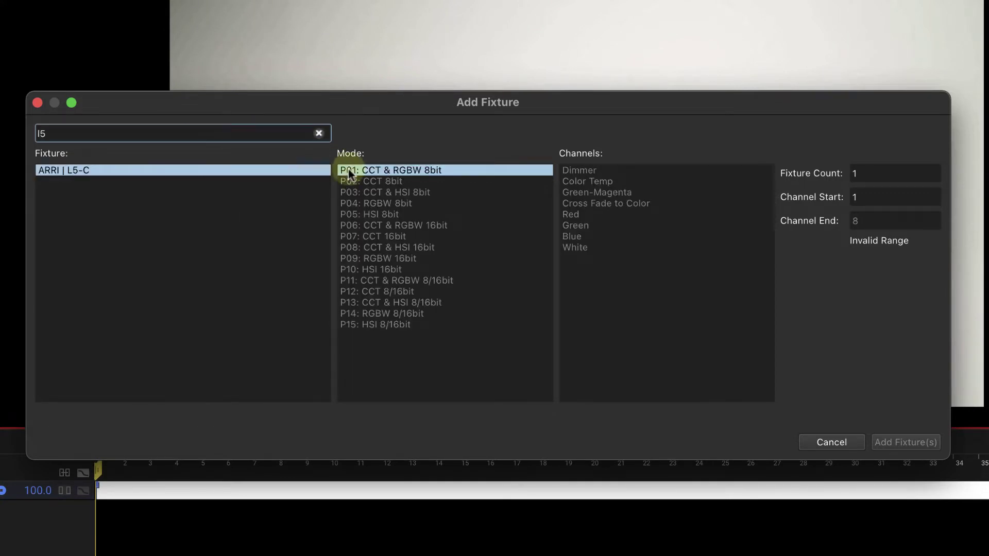
click(376, 183)
click(387, 193)
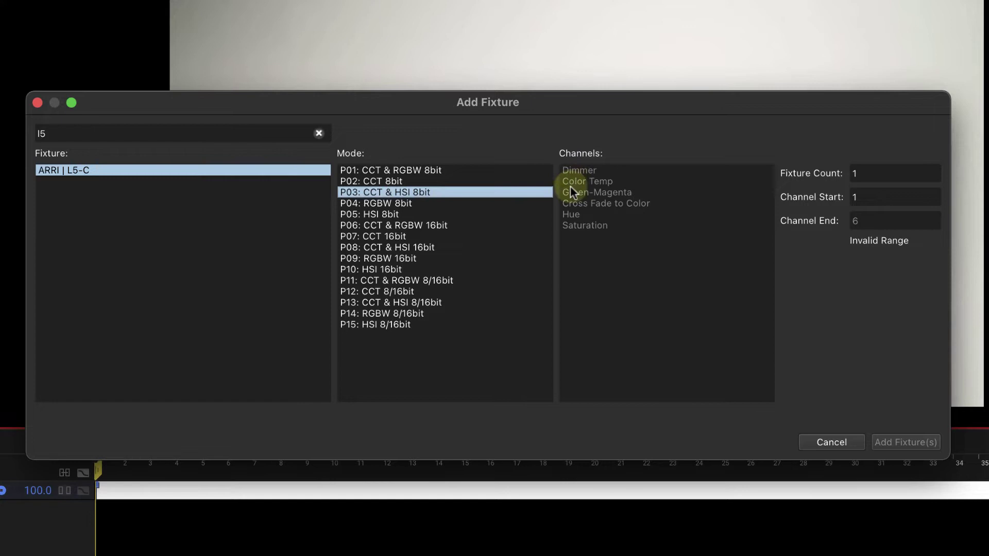
click(429, 215)
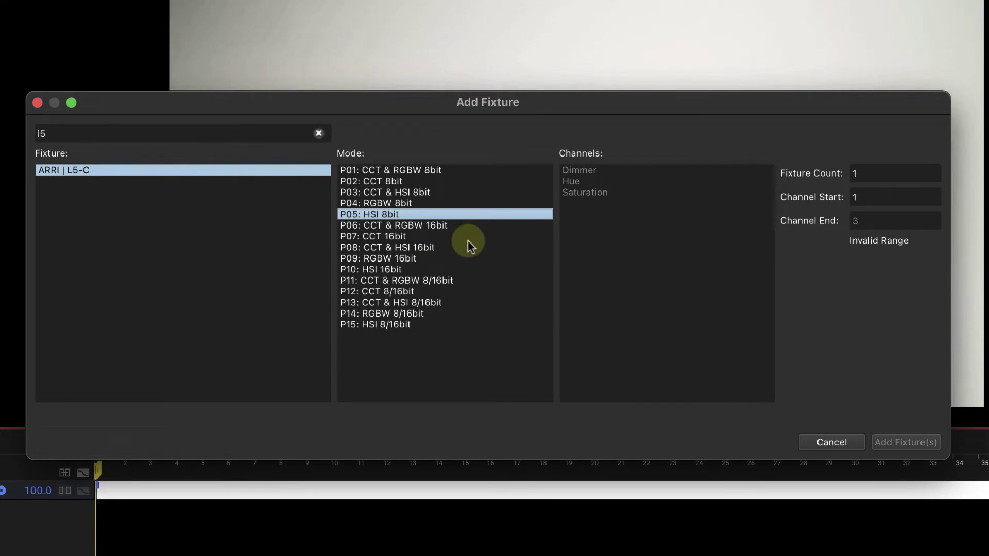
- Add an ARRI L5-C in P08: CCT & HSI 16bit mode starting at channel 4
click(434, 248)
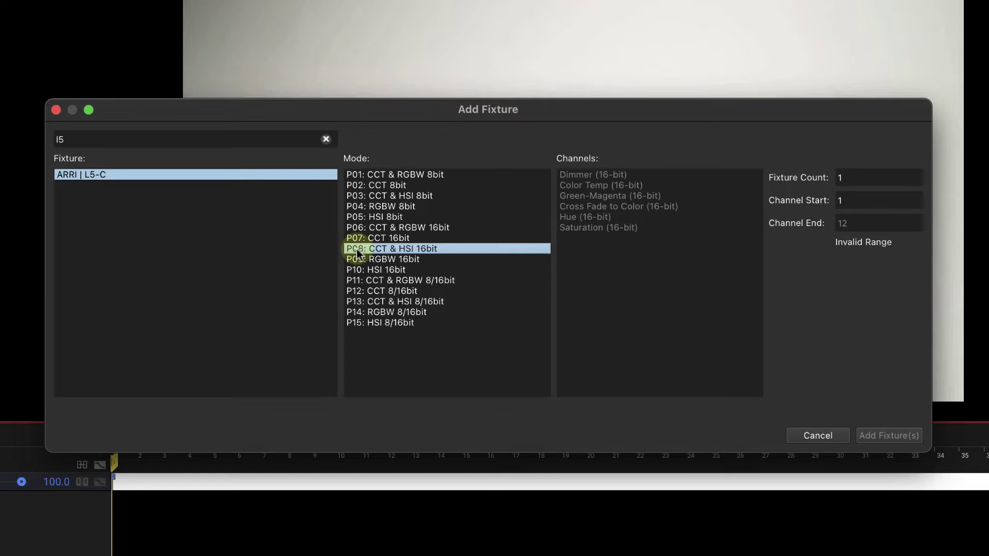
click(860, 204)
key(BackSpace)
text(4)
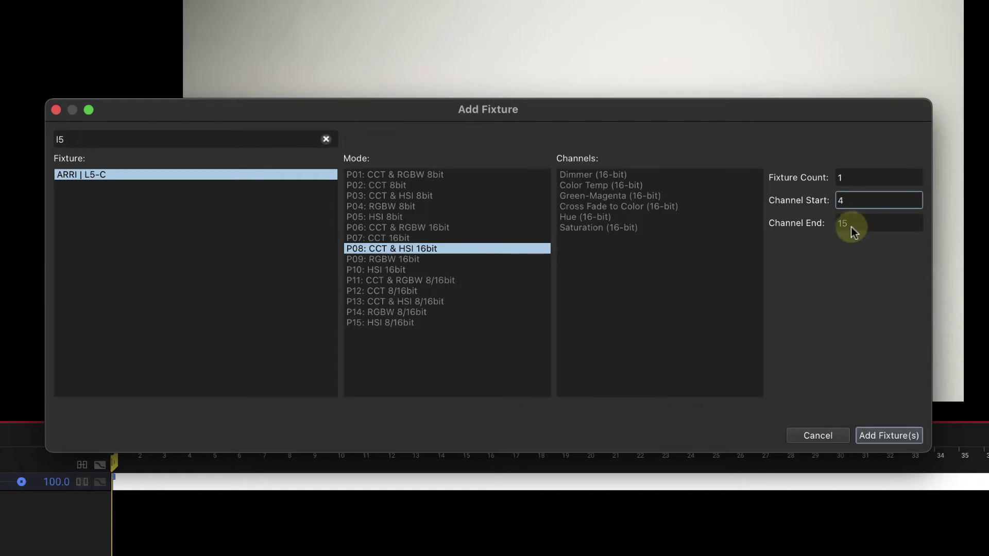
click(877, 437)
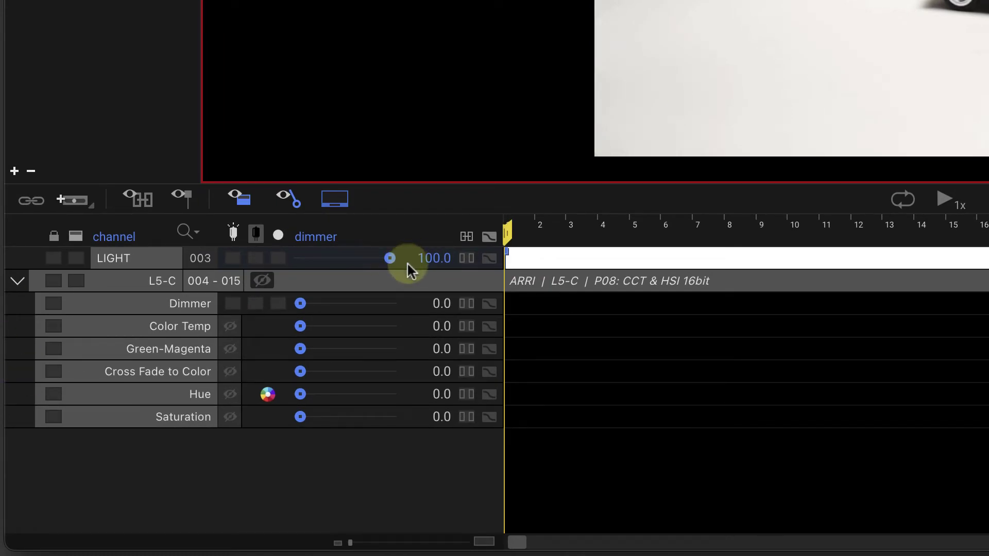
- Set LIGHT dimmer to 0 and the L5-C to Dimmer 100, 3232K, full Cross Fade to Color
drag(388, 259, 283, 254)
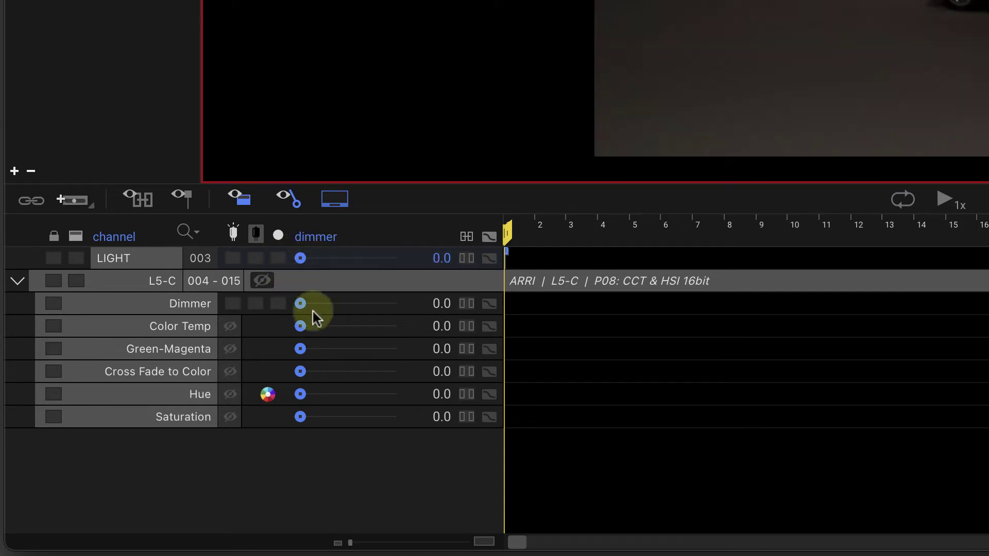
drag(307, 304, 359, 304)
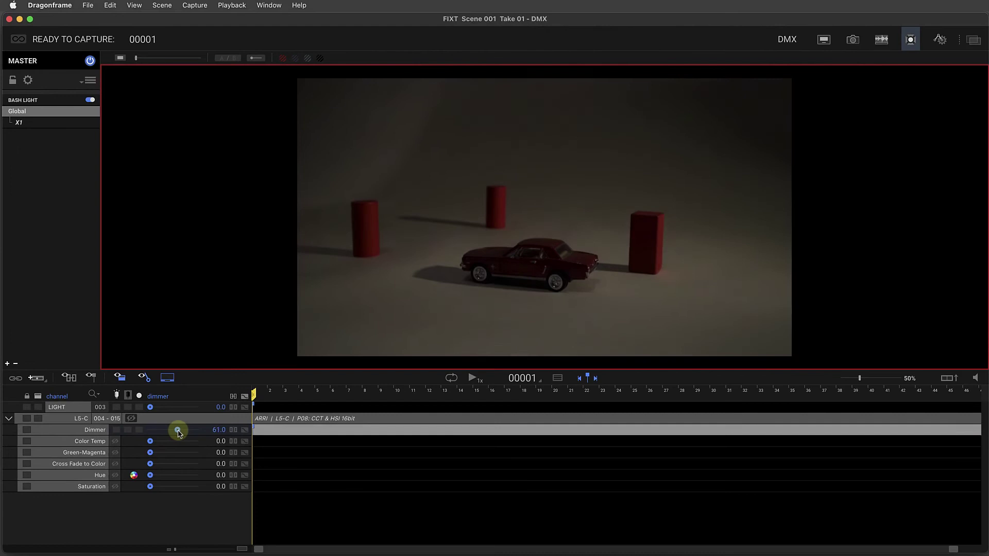
drag(178, 431, 200, 435)
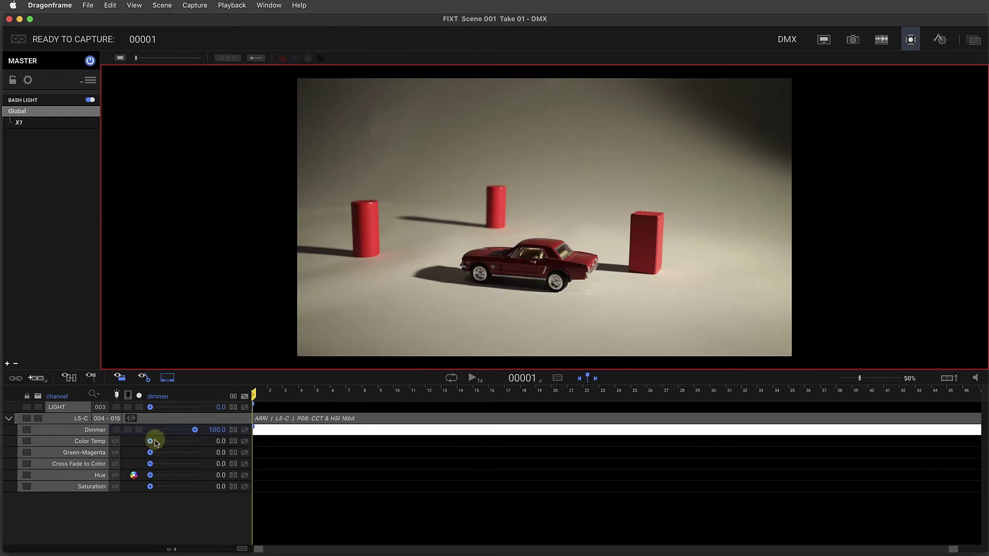
drag(149, 444, 160, 446)
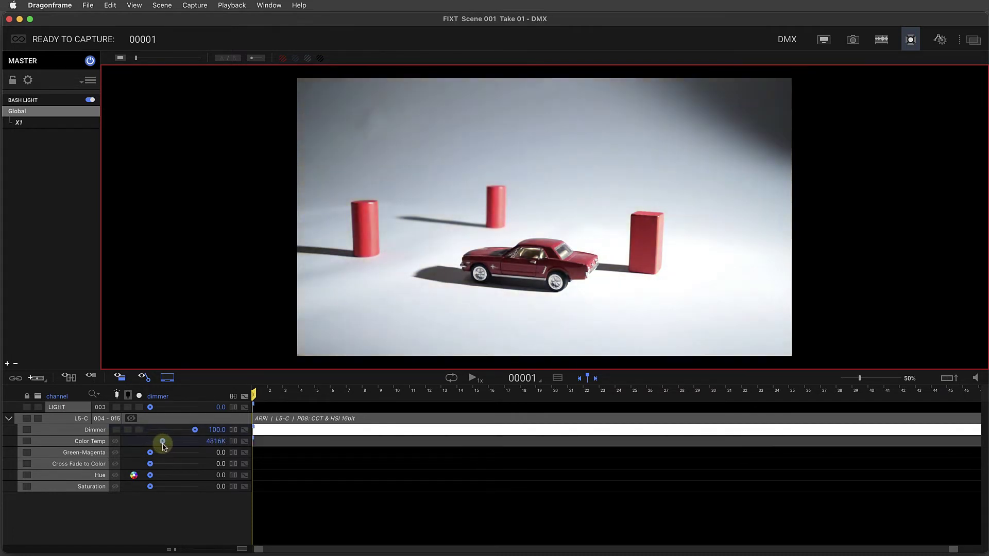
drag(163, 444, 141, 453)
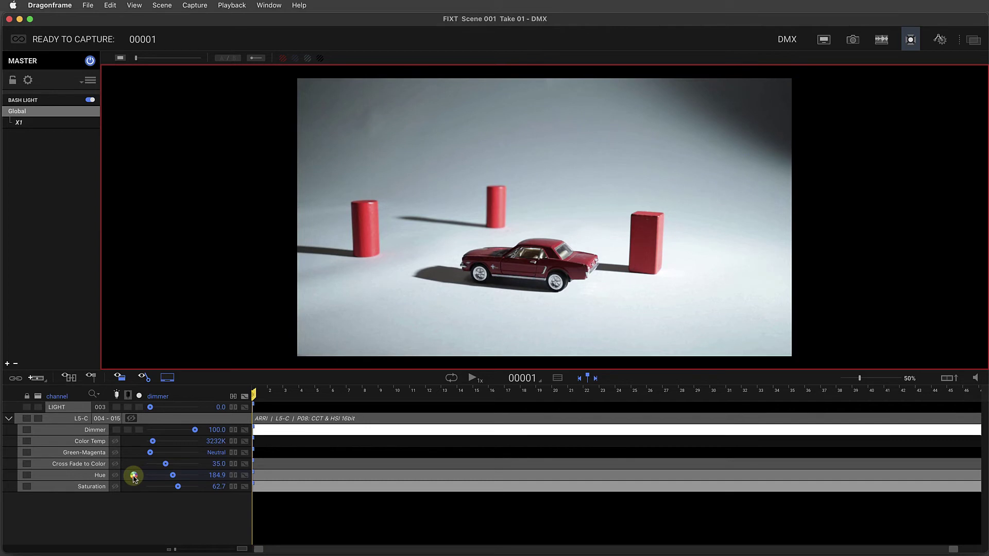
drag(165, 463, 210, 465)
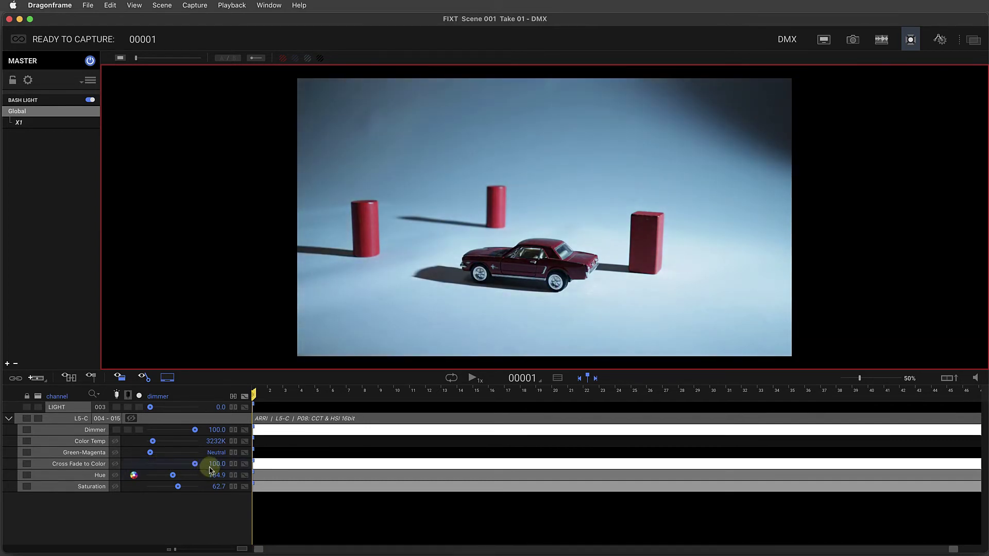
- Pick hue 22.588 and saturation 90.980 for the L5-C in the DMX Color Chooser
click(134, 476)
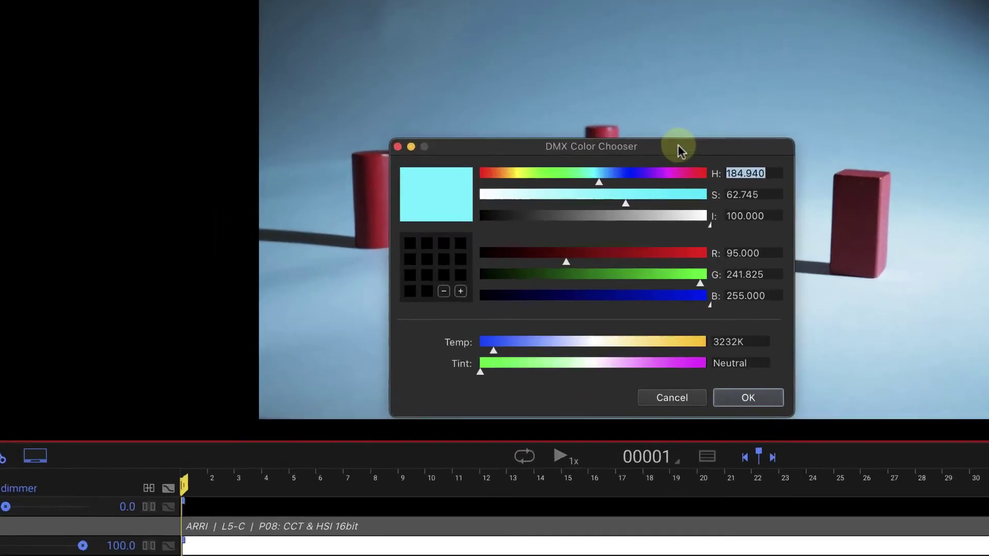
drag(677, 147, 475, 127)
drag(385, 152, 400, 148)
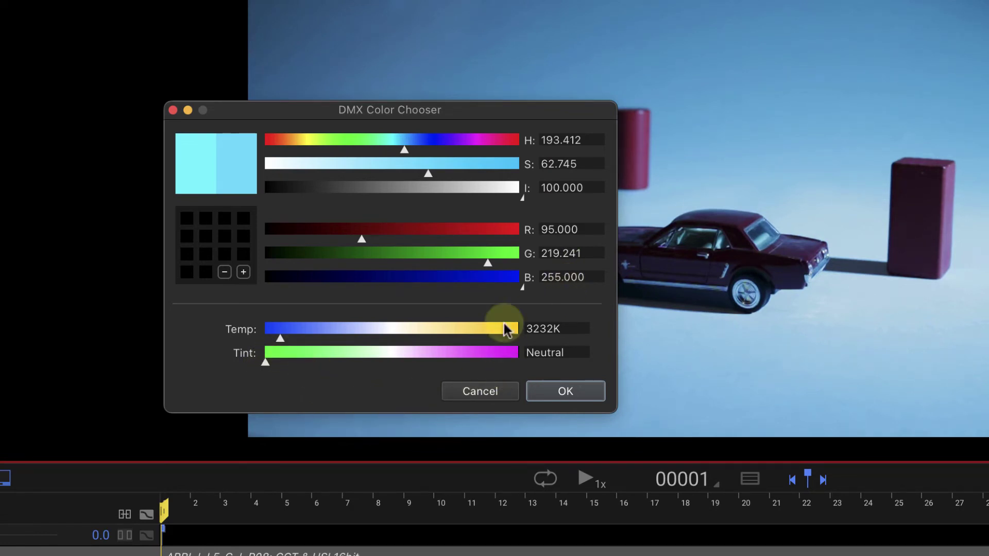
drag(399, 147, 278, 150)
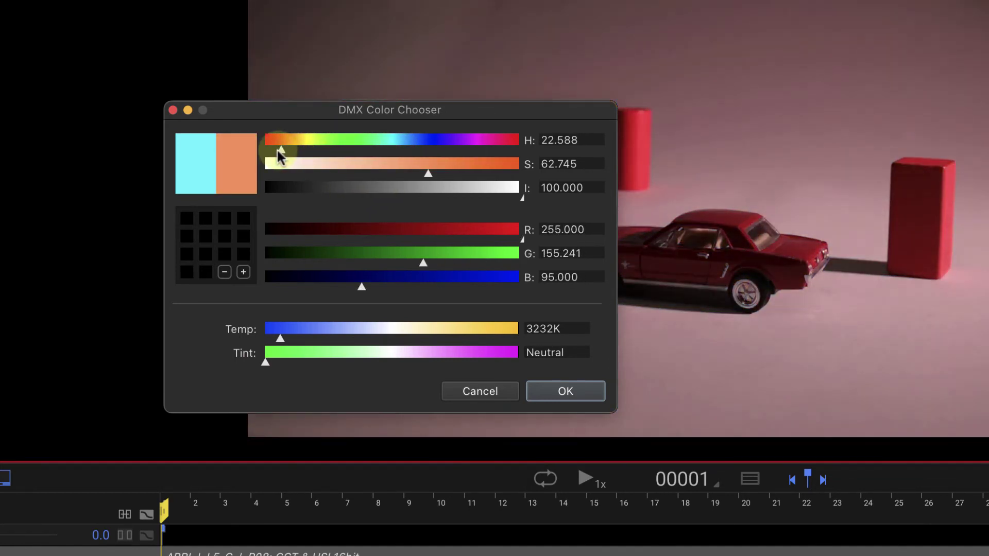
mouse_move(497, 176)
mouse_down()
mouse_move(515, 175)
mouse_move(500, 176)
mouse_up()
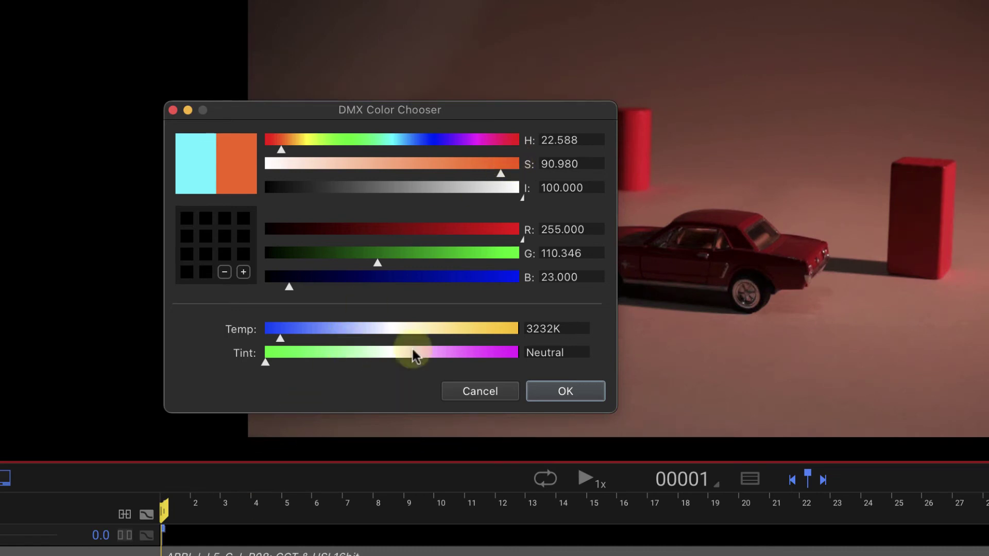
click(573, 394)
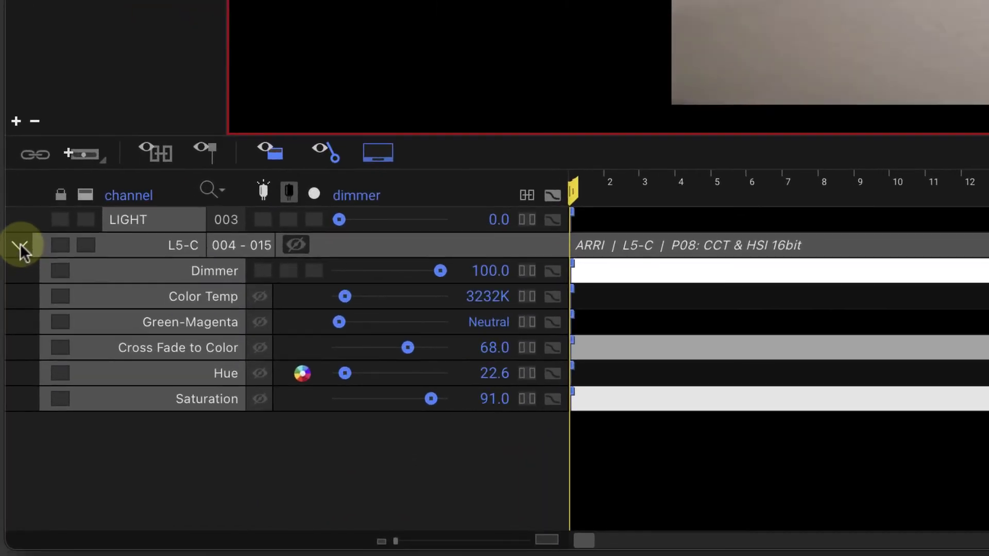
- Lower the L5-C's overall dimmer to 84.0 and expand its channel rows
click(8, 418)
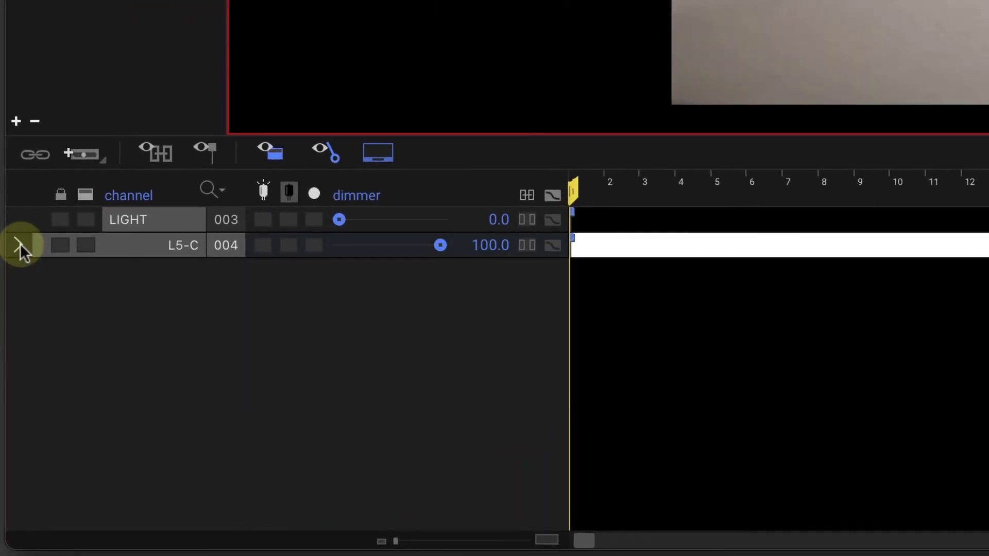
mouse_move(439, 245)
mouse_down()
mouse_move(382, 241)
mouse_move(423, 245)
mouse_up()
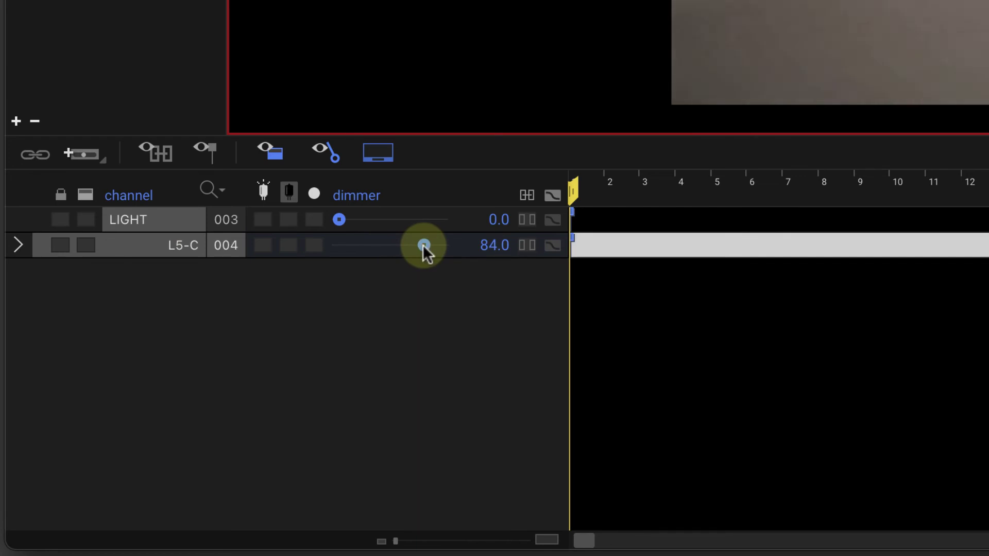
click(18, 246)
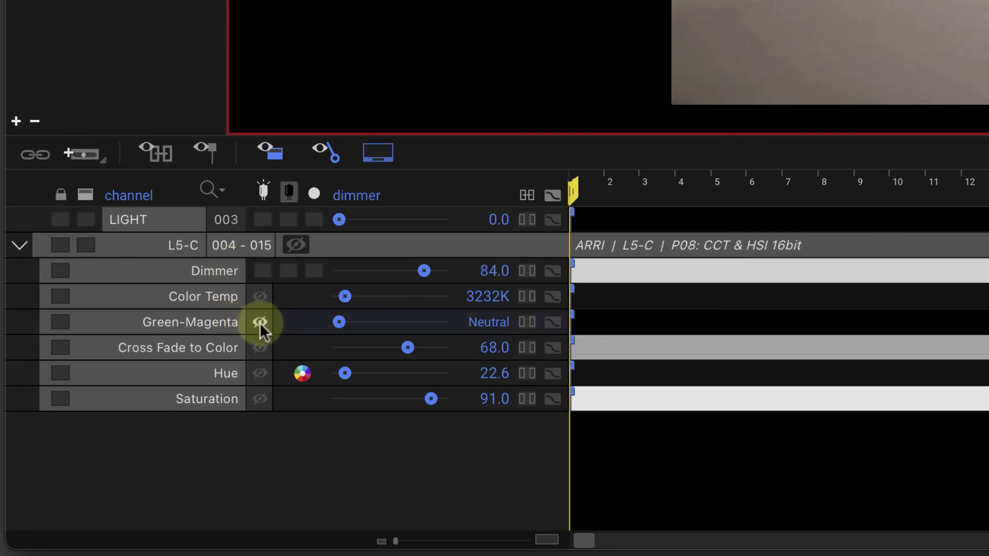
- Mark Saturation as hideable, then test hiding and re-showing the L5-C's unneeded channels
click(260, 399)
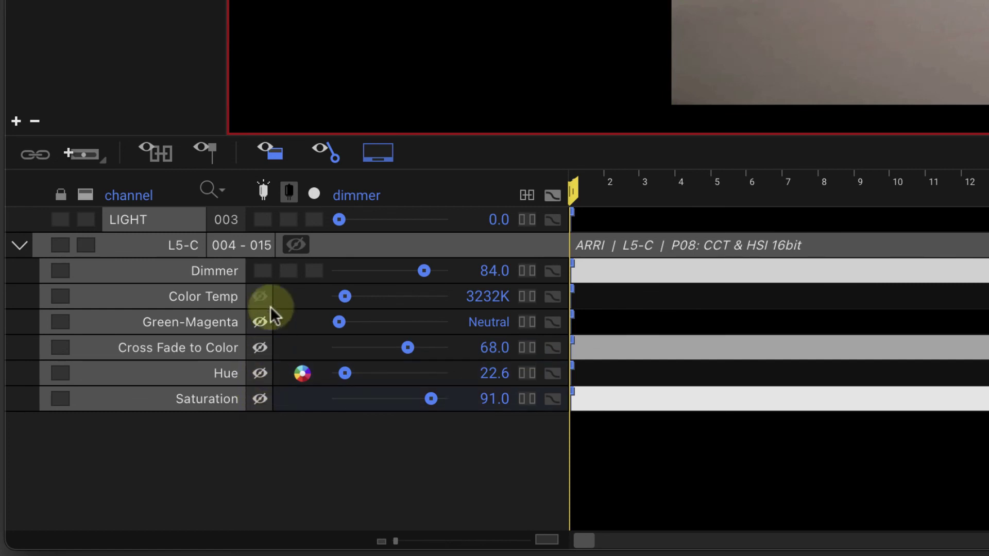
click(296, 245)
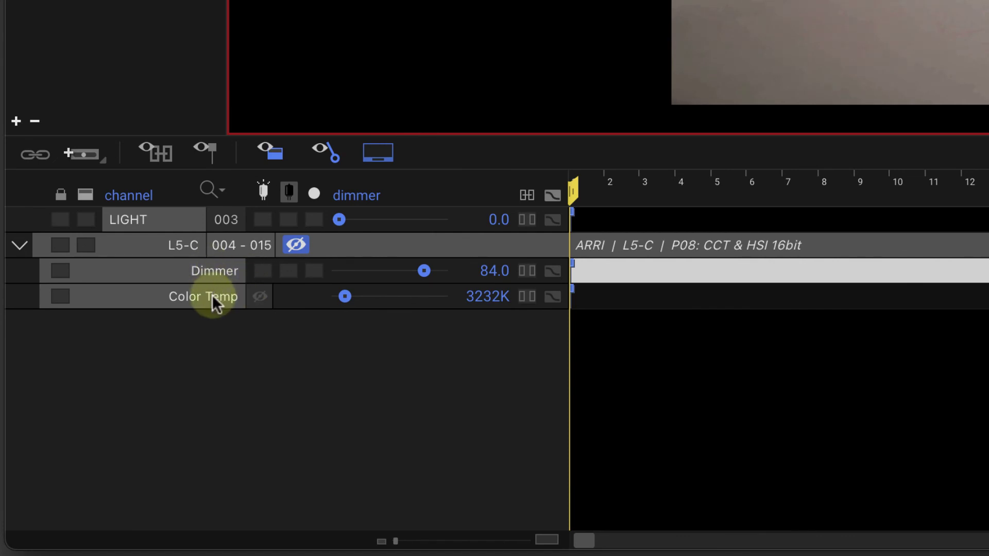
click(16, 244)
click(18, 243)
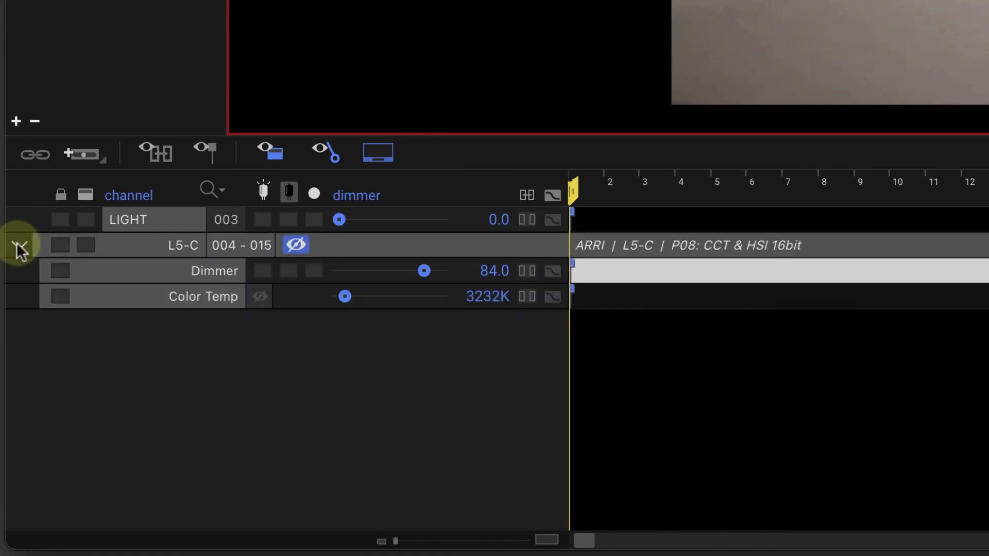
click(296, 244)
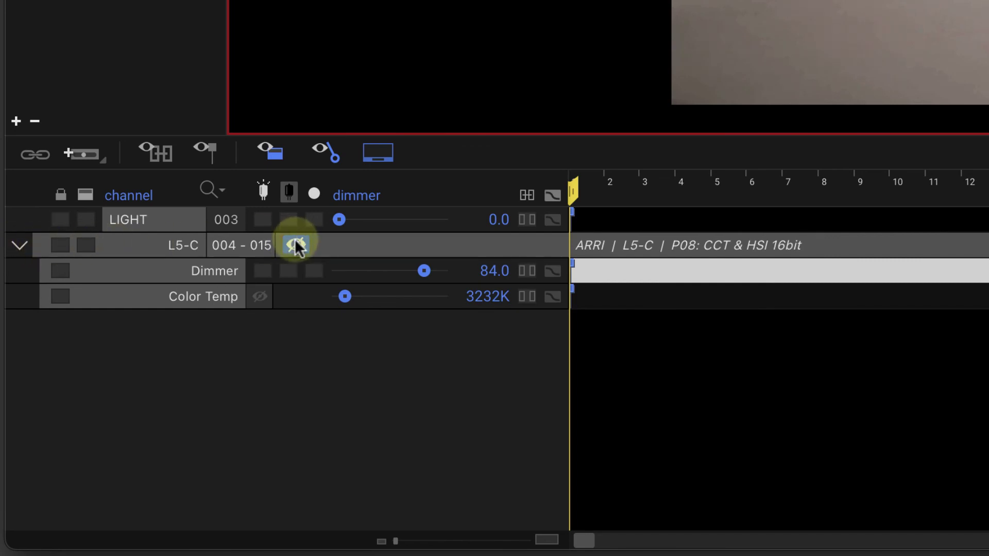